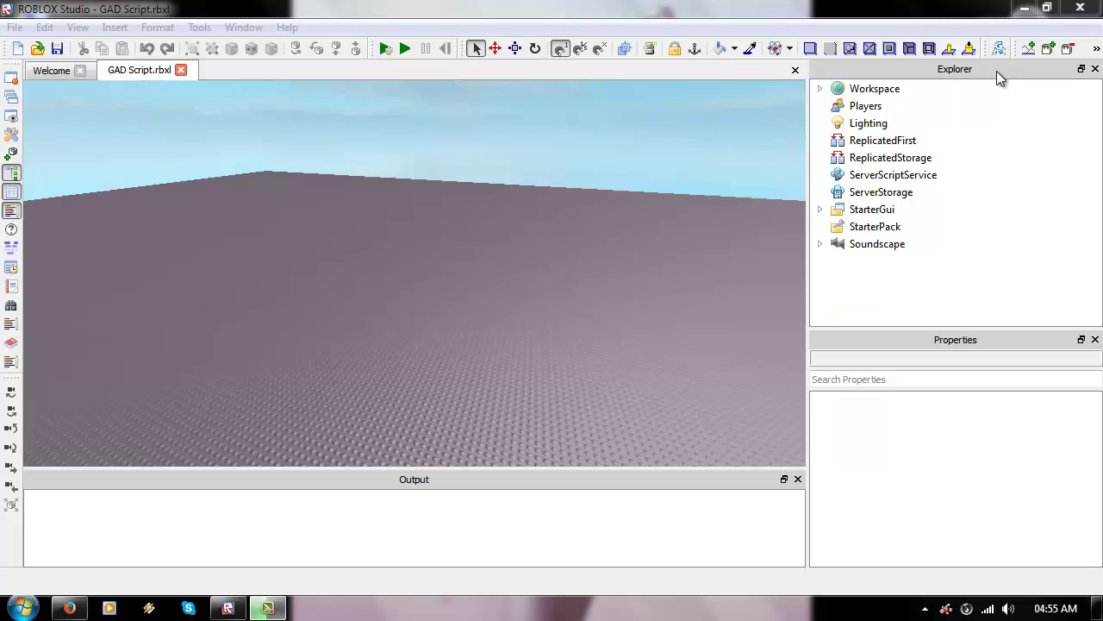
Step: Launch the Guardian Angel Defender V0.6.6 scanner panel and move it to a new spot in the viewport
left_click(999, 48)
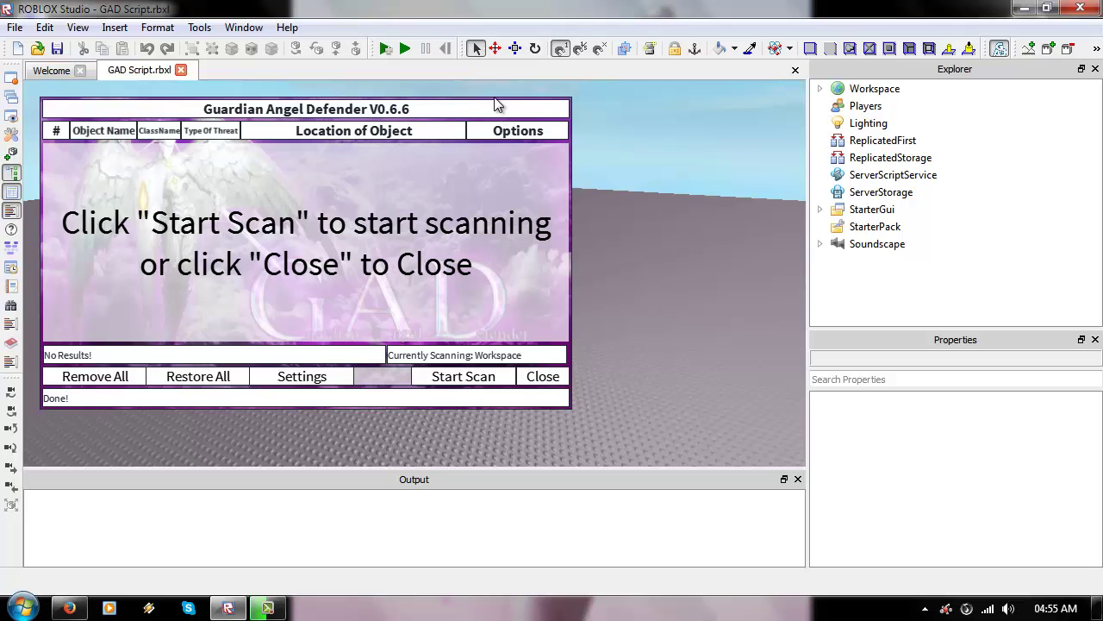
left_click_drag(505, 116, 646, 122)
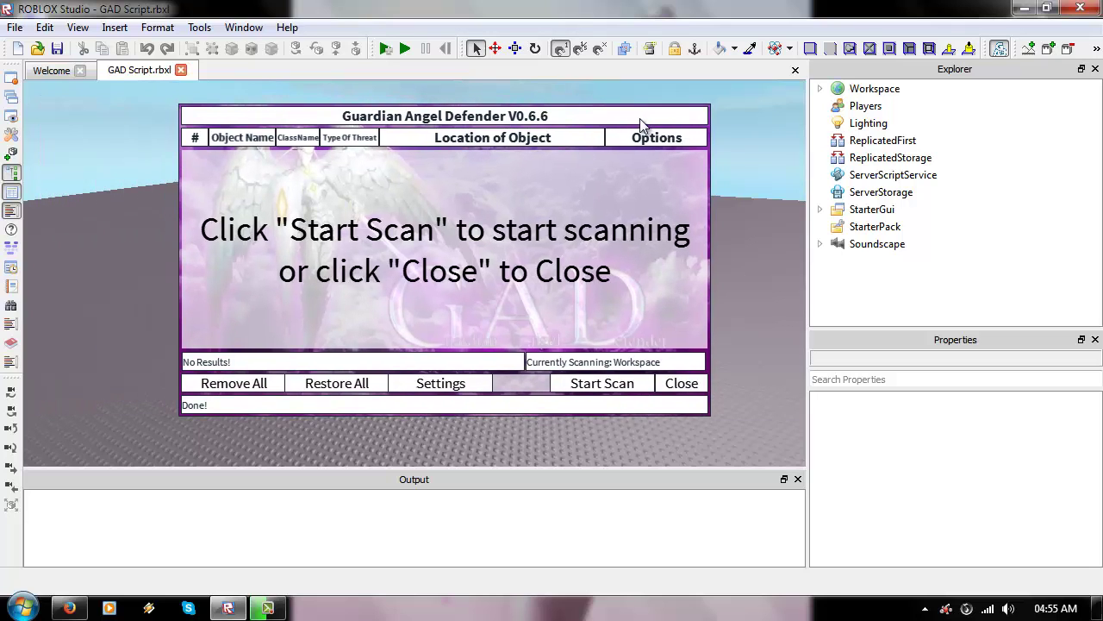
left_click(1001, 49)
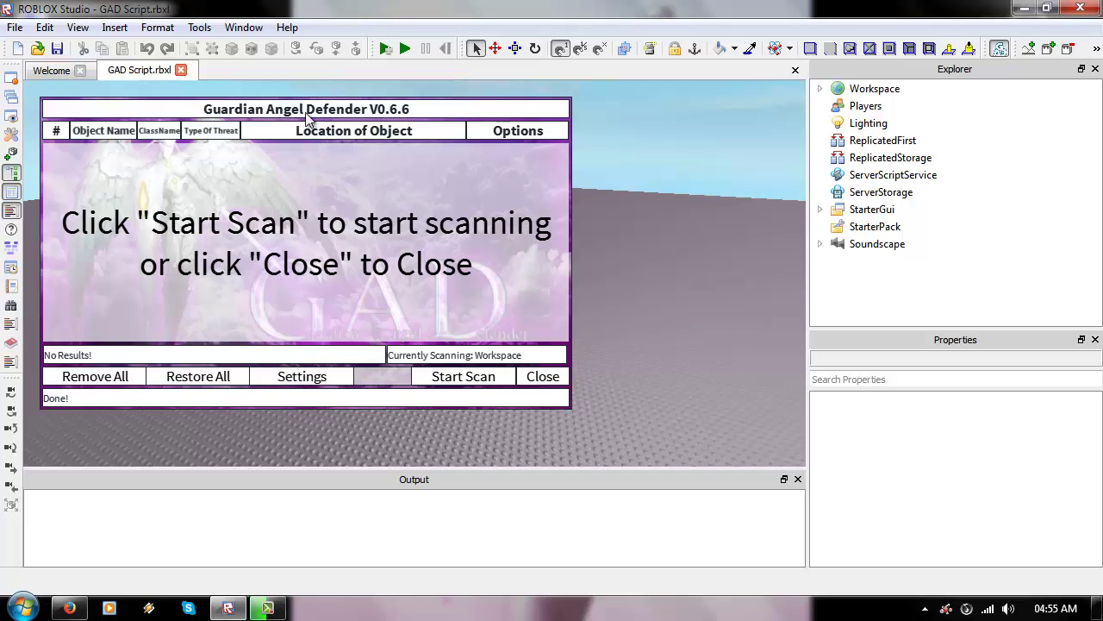
mouse_move(307, 118)
left_mouse_down()
mouse_move(425, 173)
mouse_move(357, 105)
mouse_move(298, 176)
mouse_move(327, 198)
mouse_move(410, 168)
mouse_move(396, 130)
mouse_move(294, 121)
left_mouse_up()
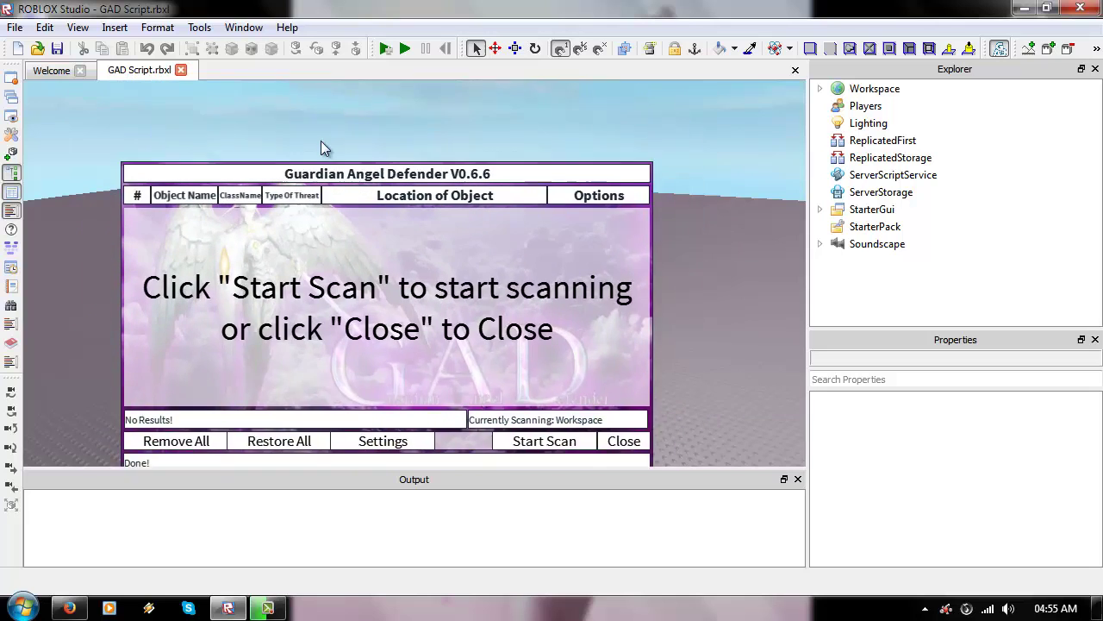
Step: Open the plugin settings and scroll through the Update Log before closing it
left_click(369, 390)
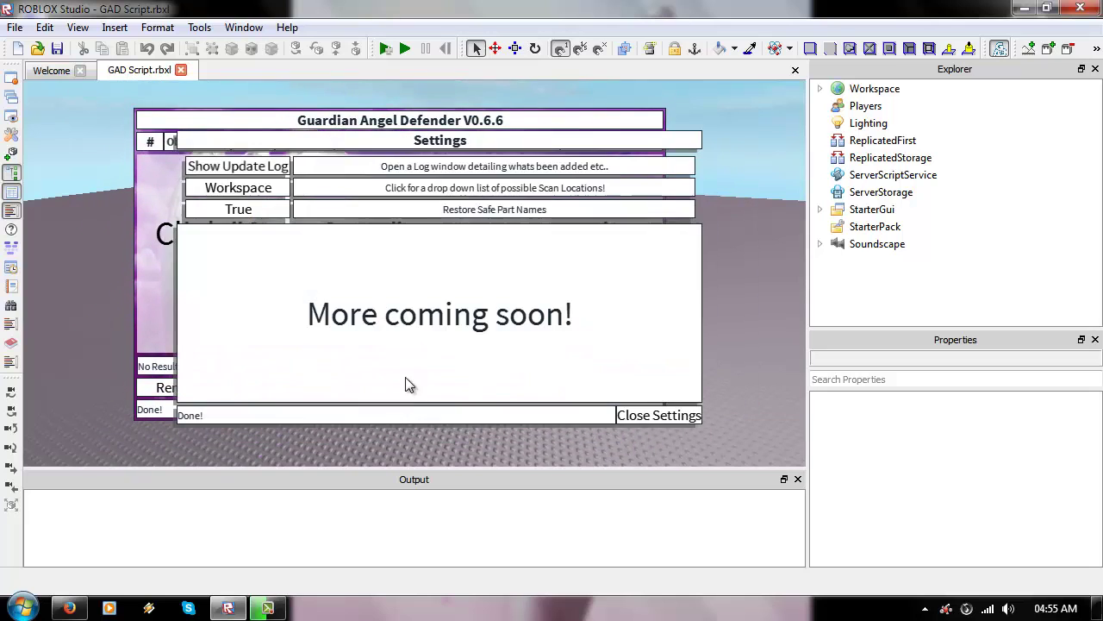
left_click_drag(327, 137, 245, 129)
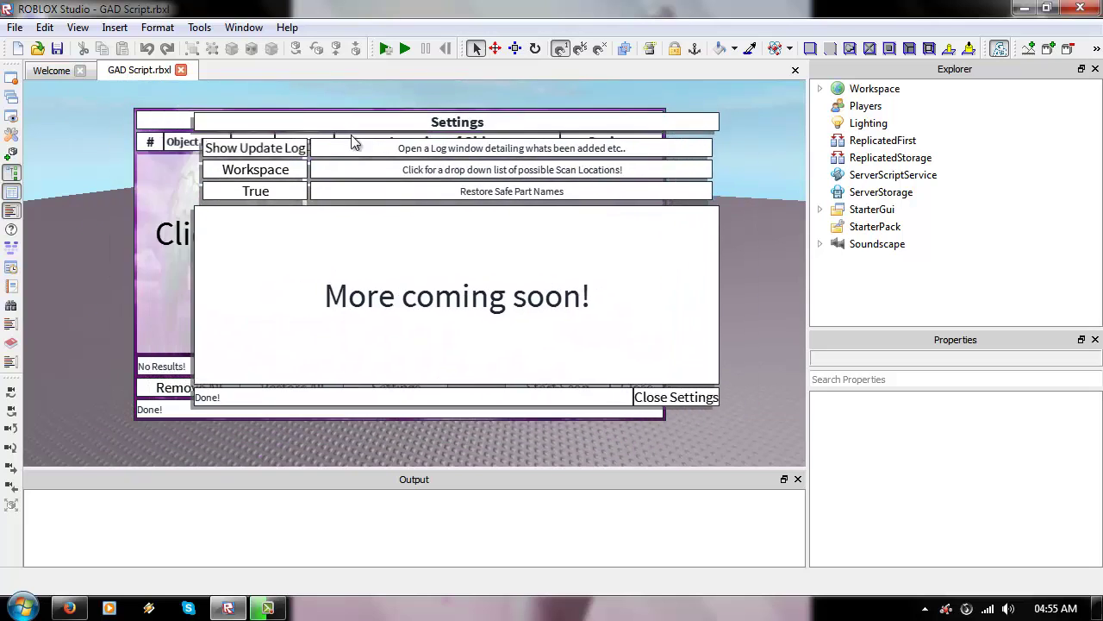
left_click(196, 160)
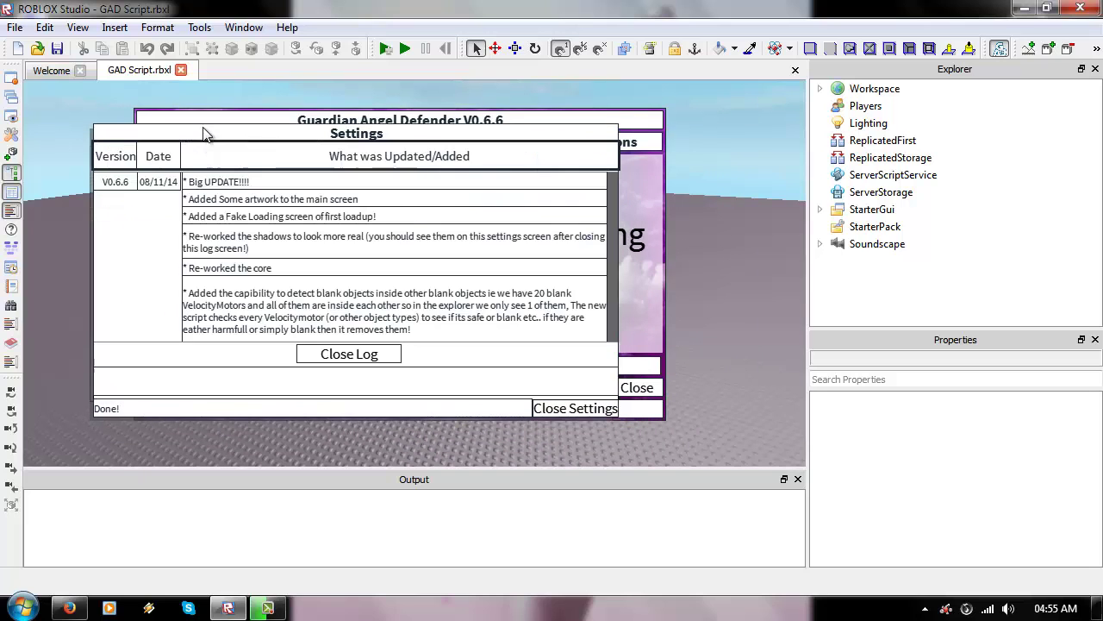
left_click_drag(218, 145, 294, 174)
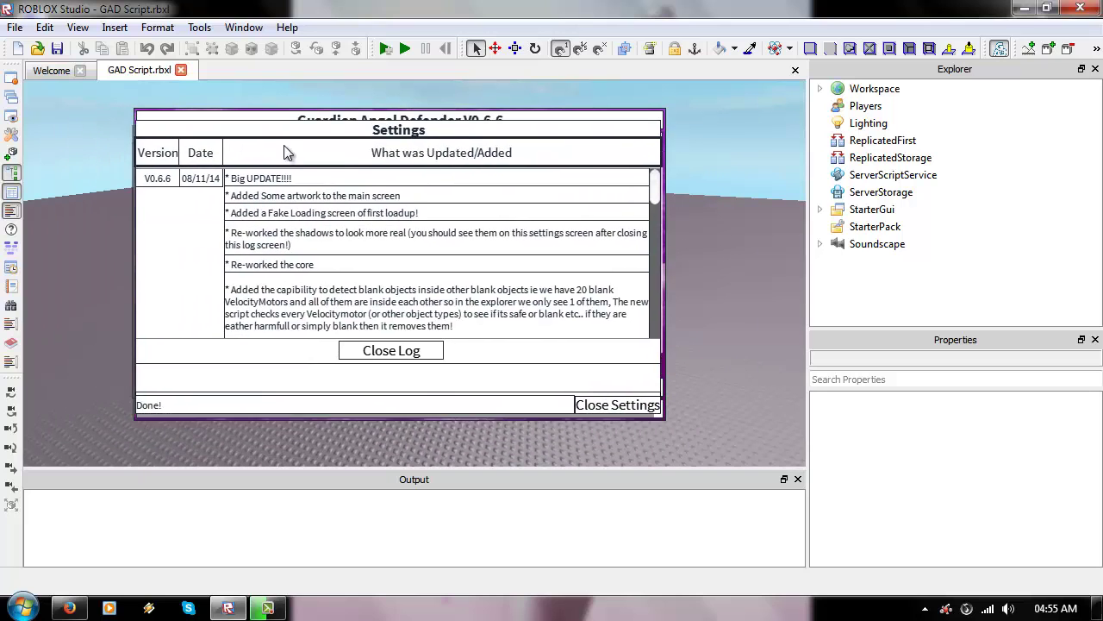
scroll(461, 289, "down", 1)
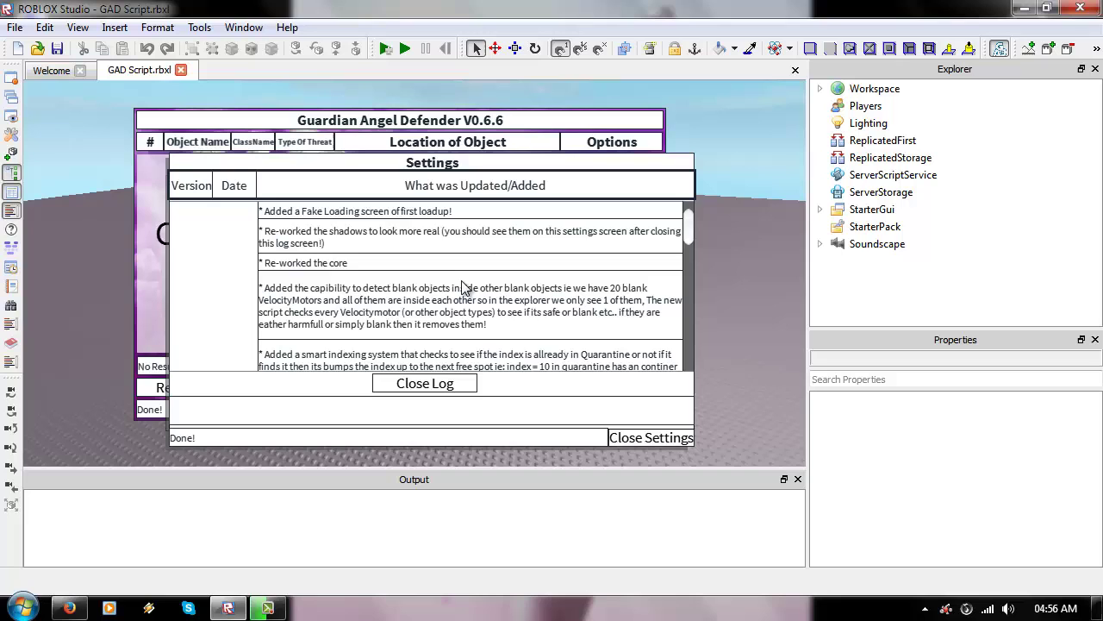
scroll(462, 311, "down", 1)
scroll(459, 344, "down", 1)
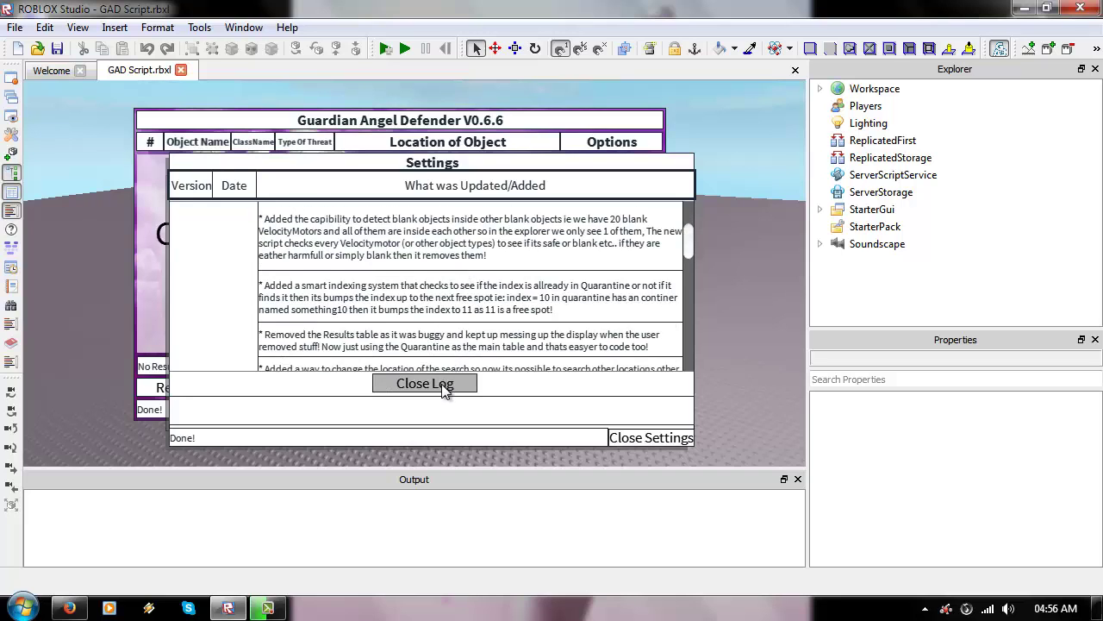
left_click(446, 385)
Step: Keep the scan location on Workspace and the safe-name restore toggle True, then close Settings
mouse_move(374, 179)
left_mouse_down()
mouse_move(308, 157)
mouse_move(320, 144)
left_mouse_up()
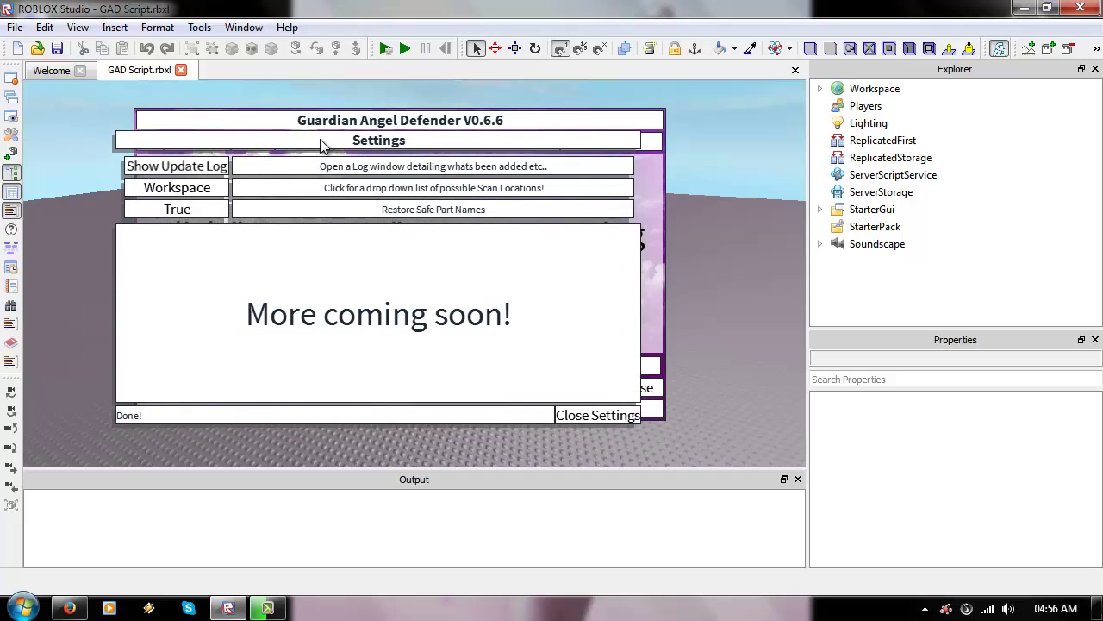
left_click(173, 166)
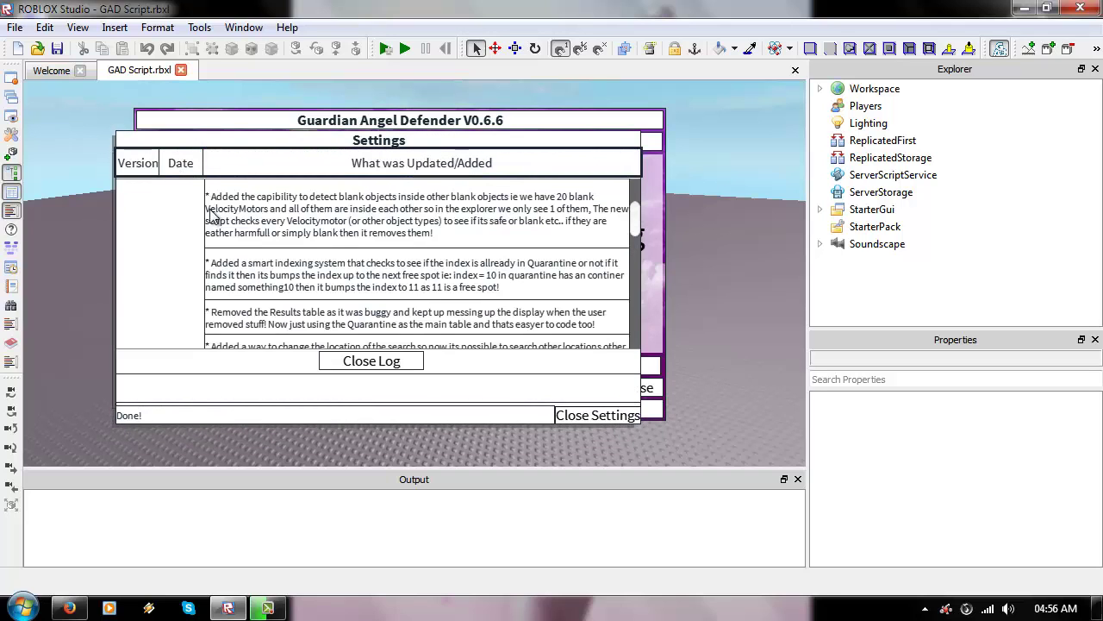
left_click(369, 361)
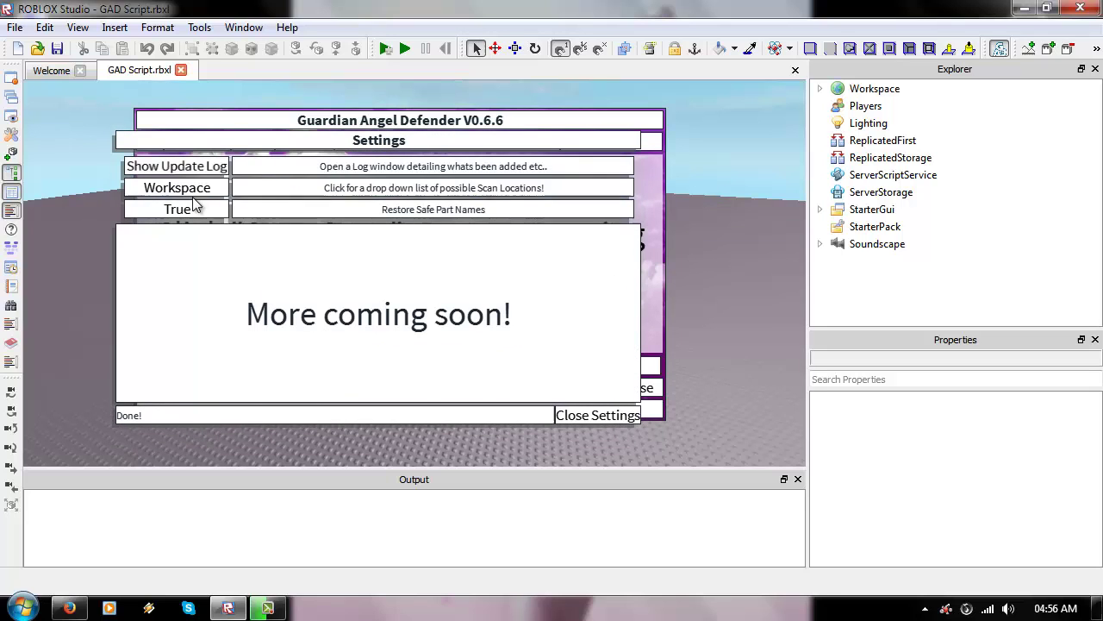
left_click(197, 191)
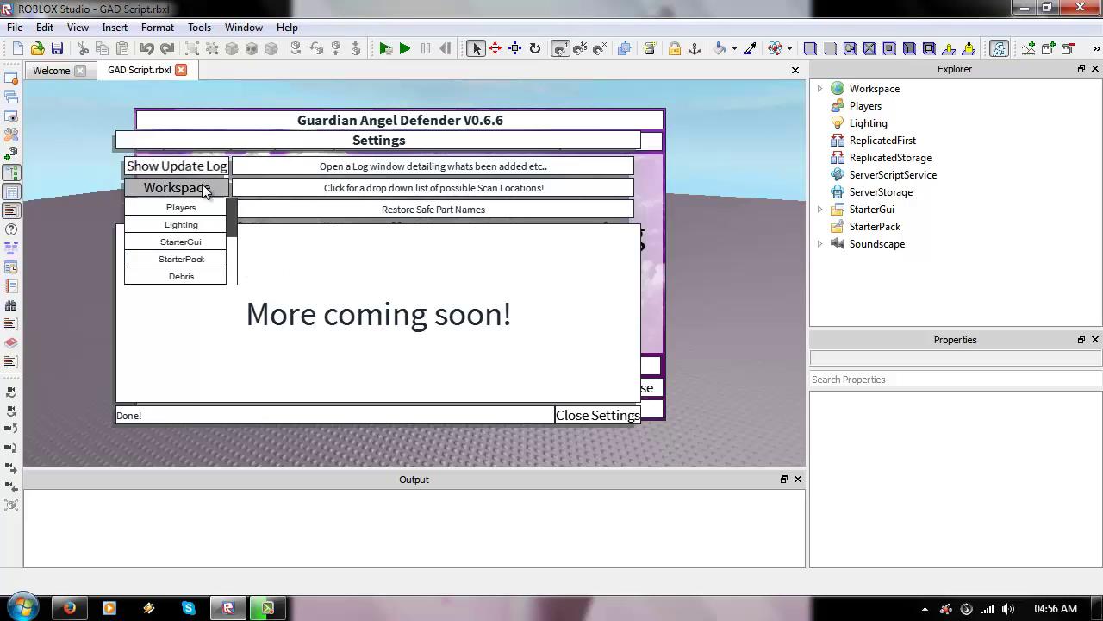
left_click(204, 188)
left_click(207, 209)
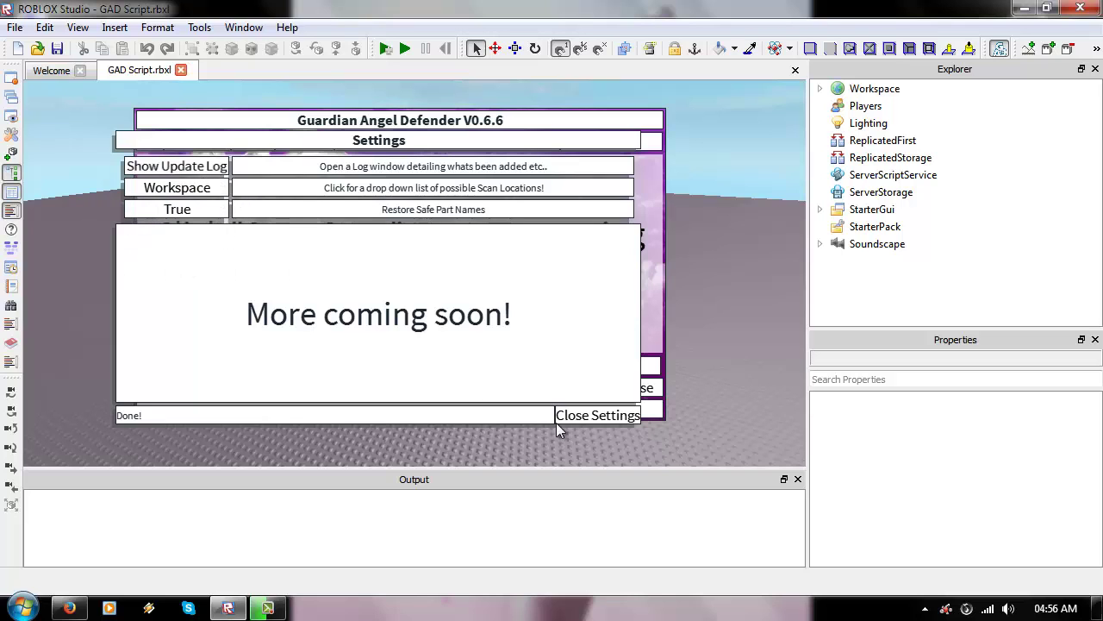
left_click(615, 415)
Step: Scan the Workspace and restore the first three quarantined objects to Harmful Examples
left_click(556, 387)
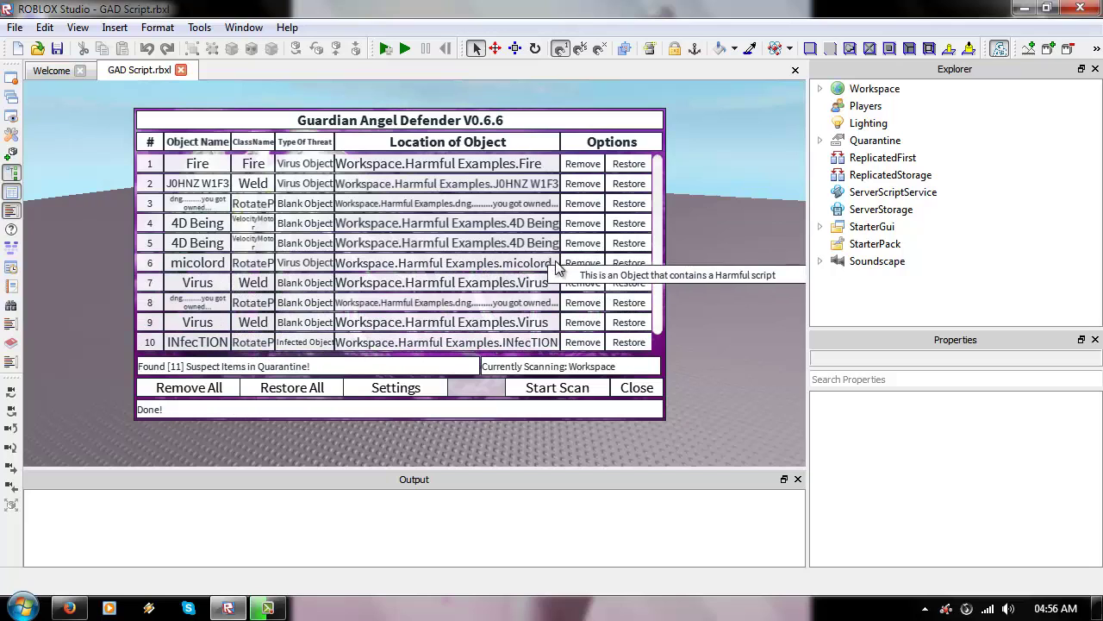
left_click(633, 242)
left_click(635, 222)
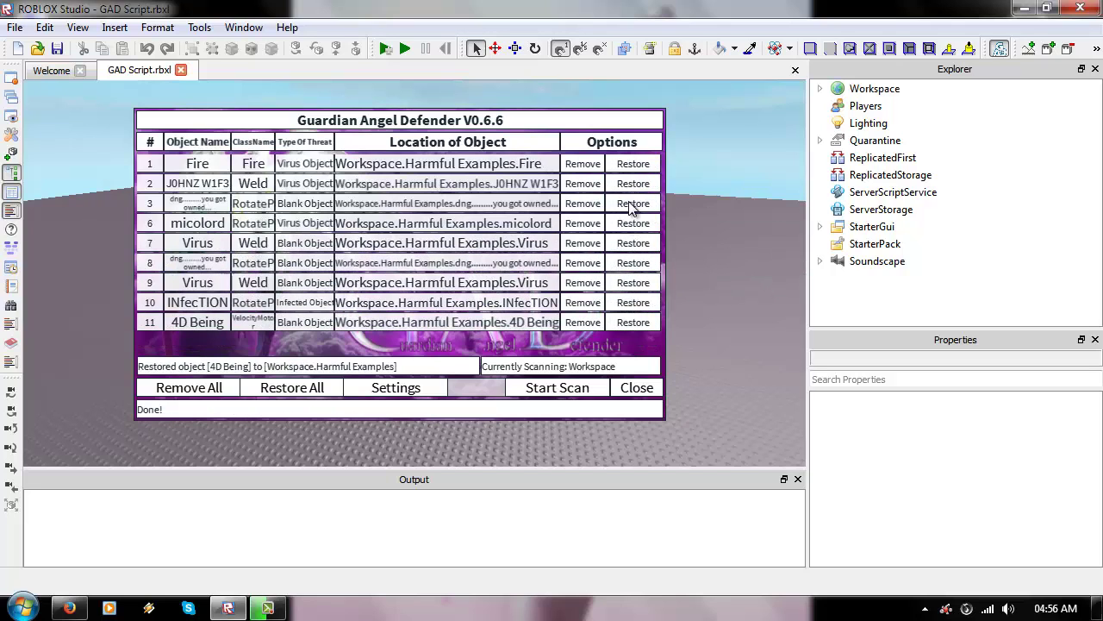
left_click(632, 204)
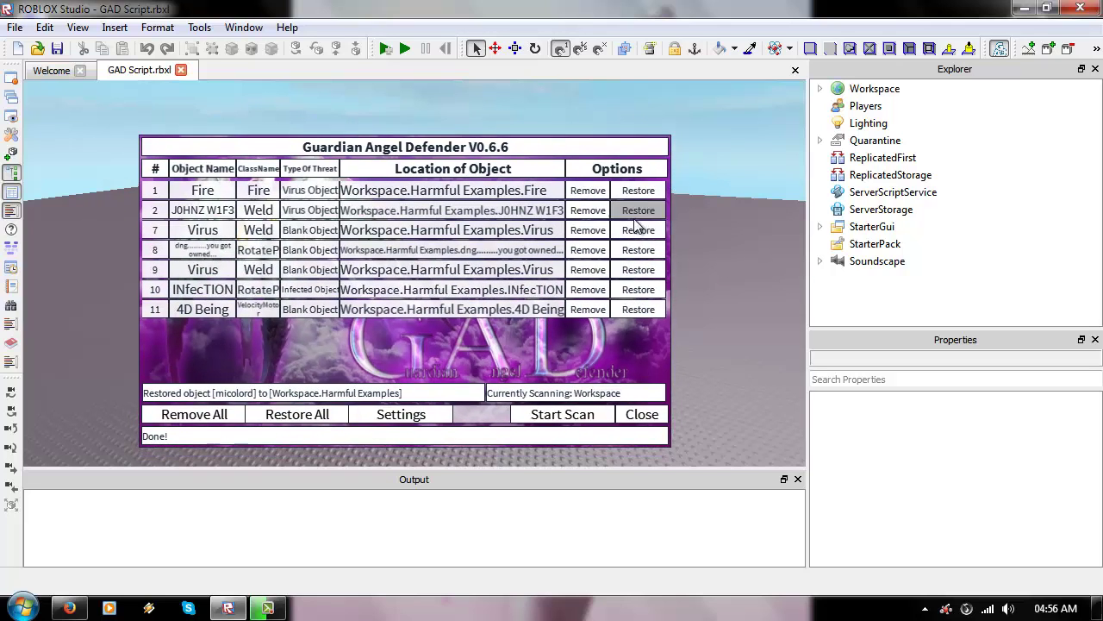
Step: Restore the remaining entries, including J0HNZ W1F3 and Virus, until the list shows No Results
left_click(998, 50)
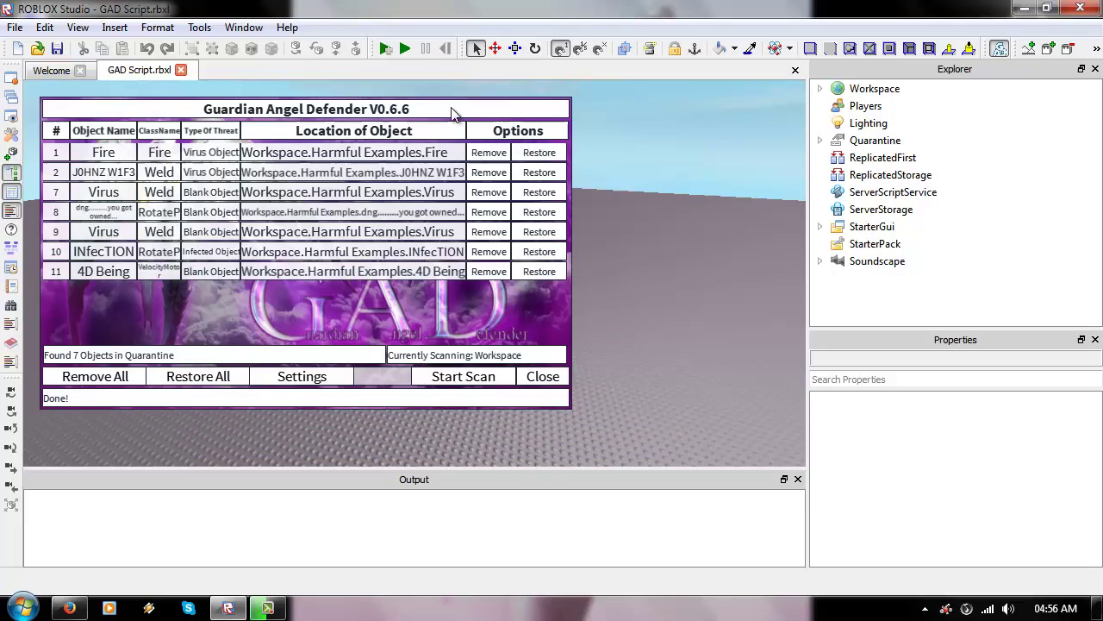
left_click_drag(452, 112, 567, 138)
left_click(652, 217)
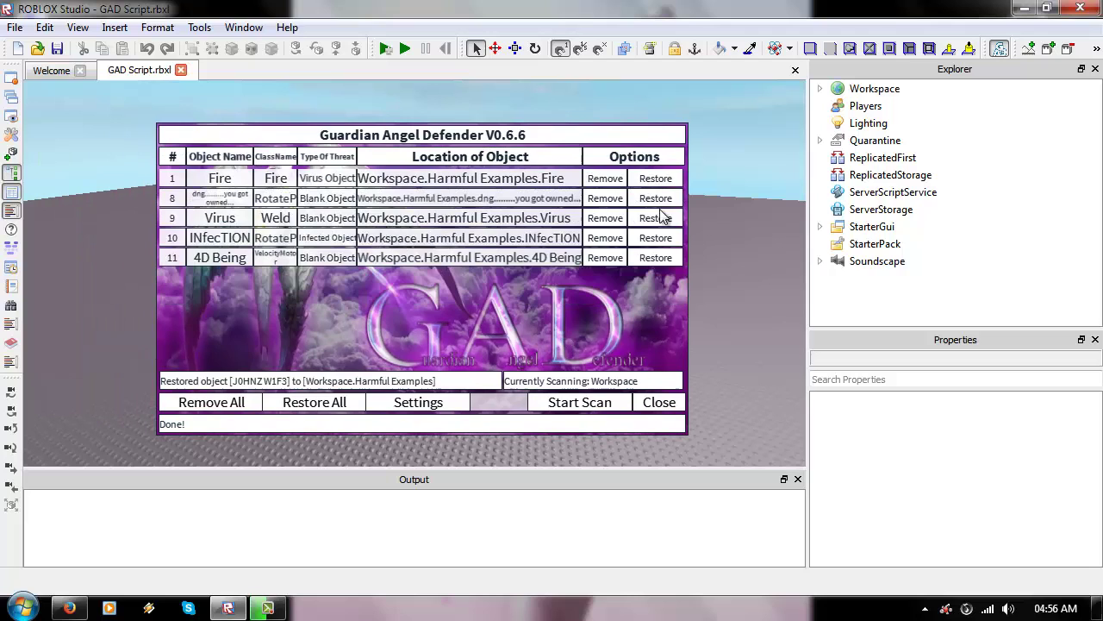
left_click(653, 217)
left_click(655, 178)
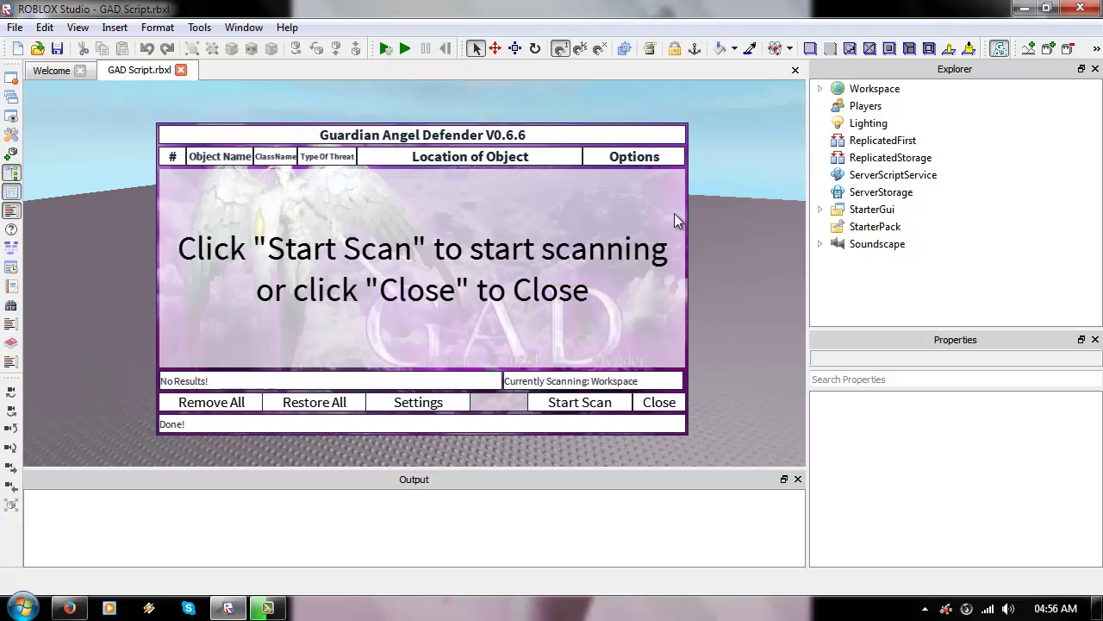
Step: Rescan Workspace, select Harmful Examples in the Explorer, and Restore All quarantined objects
left_click(578, 403)
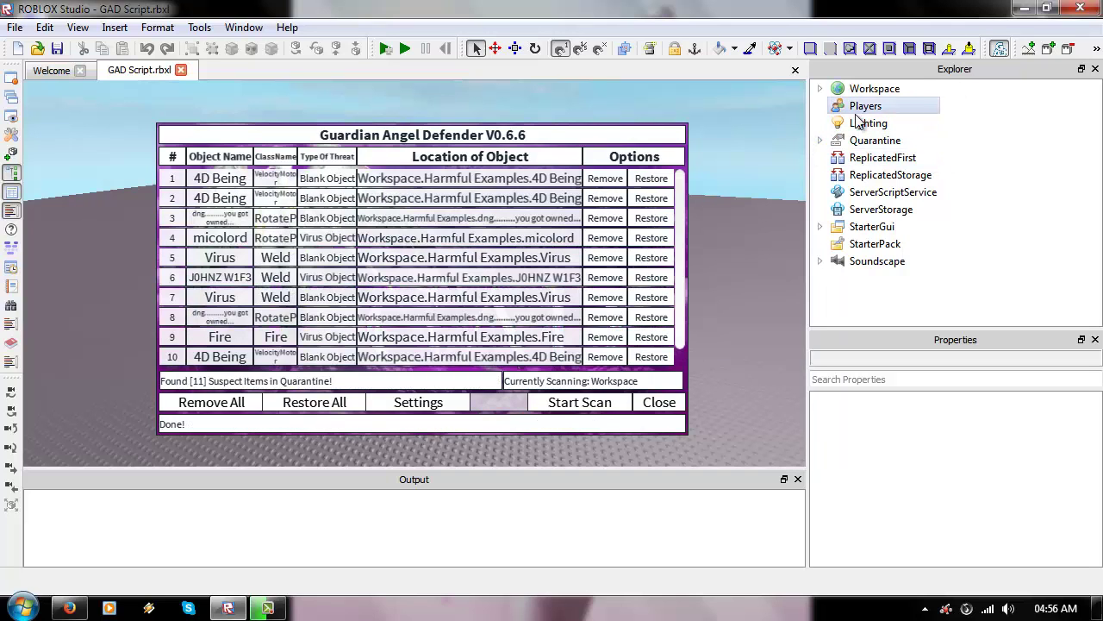
left_click(820, 89)
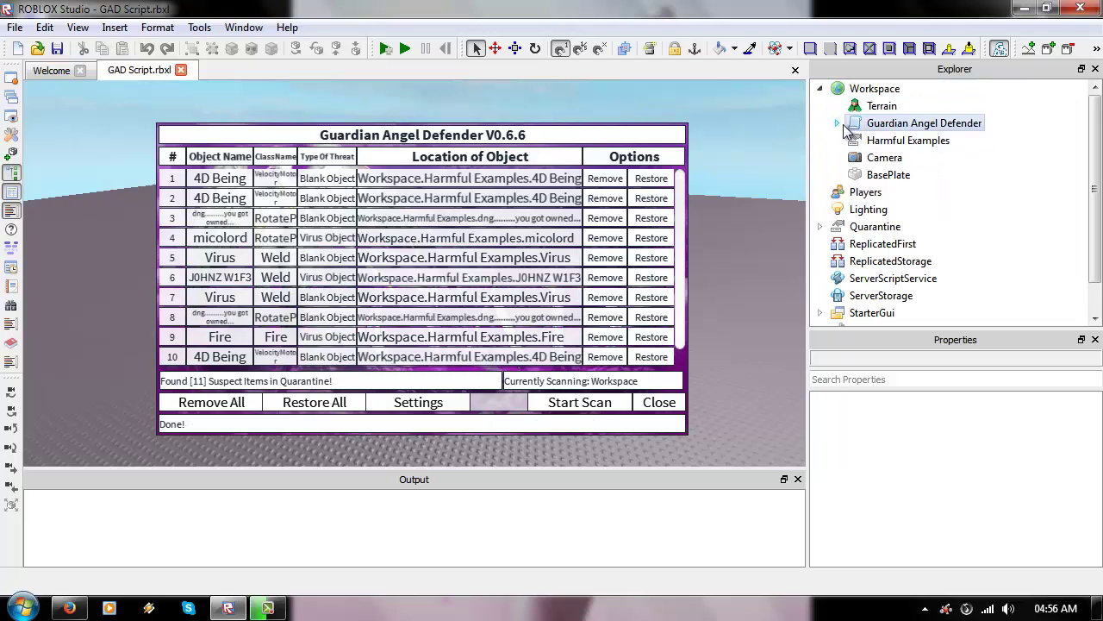
left_click(909, 140)
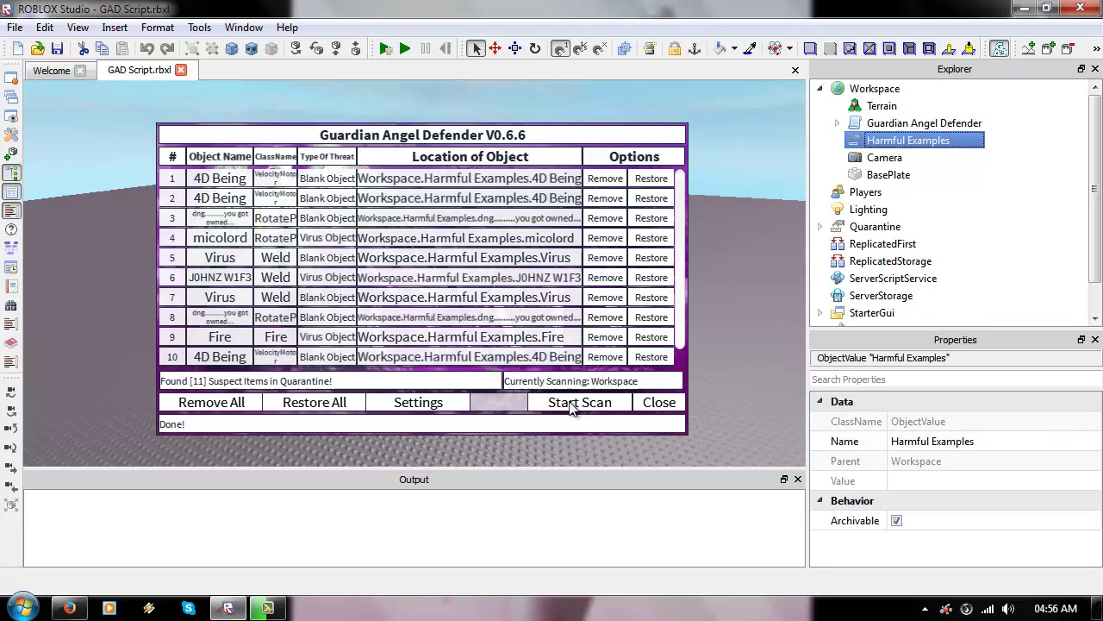
left_click(297, 414)
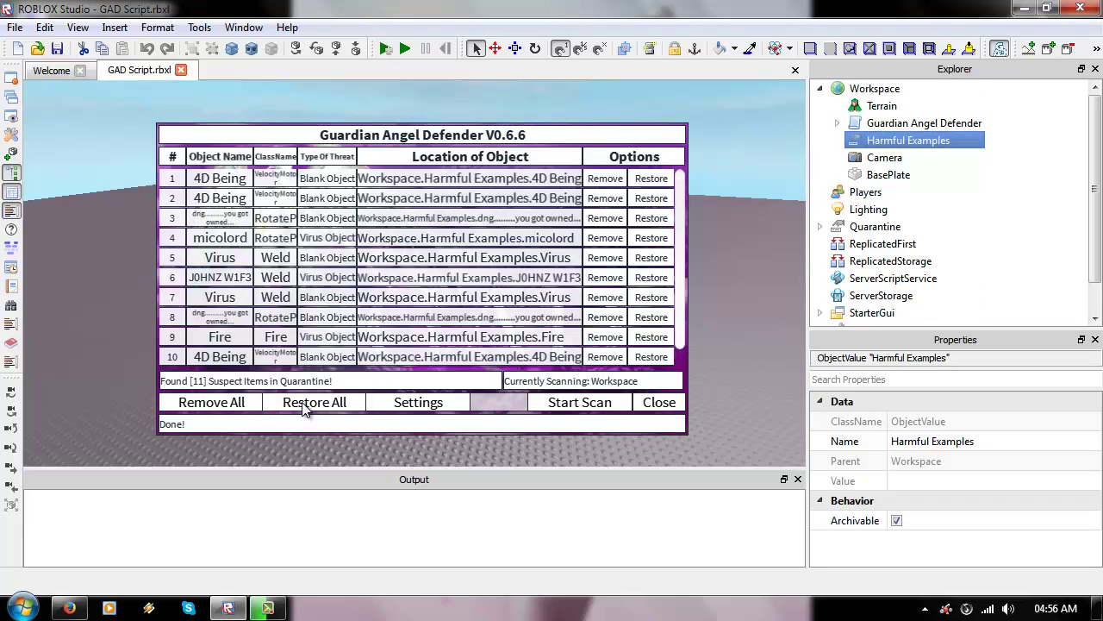
Step: Scan Workspace again to quarantine 11 suspect items, then review and reposition the results window
left_click(609, 402)
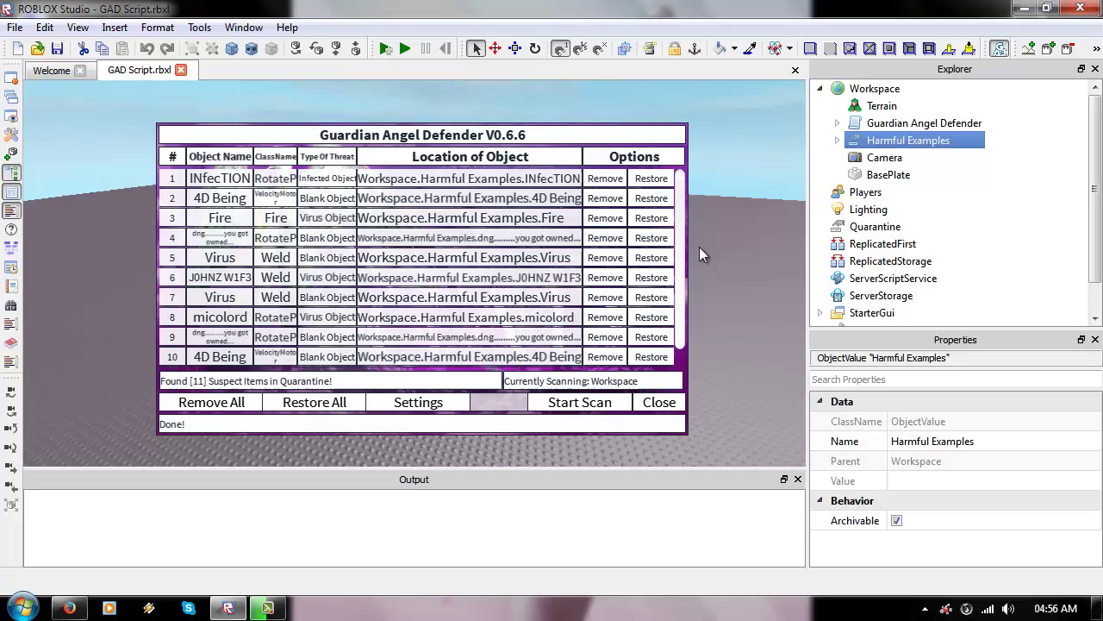
scroll(683, 243, "down", 1)
scroll(687, 259, "down", 1)
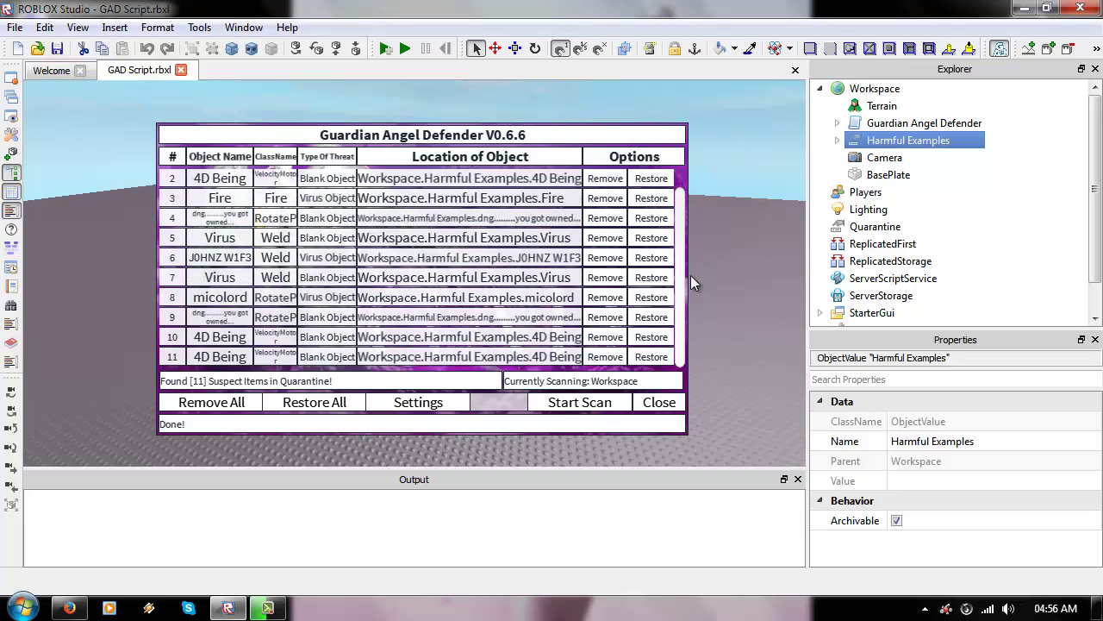
scroll(688, 258, "up", 1)
scroll(688, 255, "down", 1)
scroll(689, 254, "up", 1)
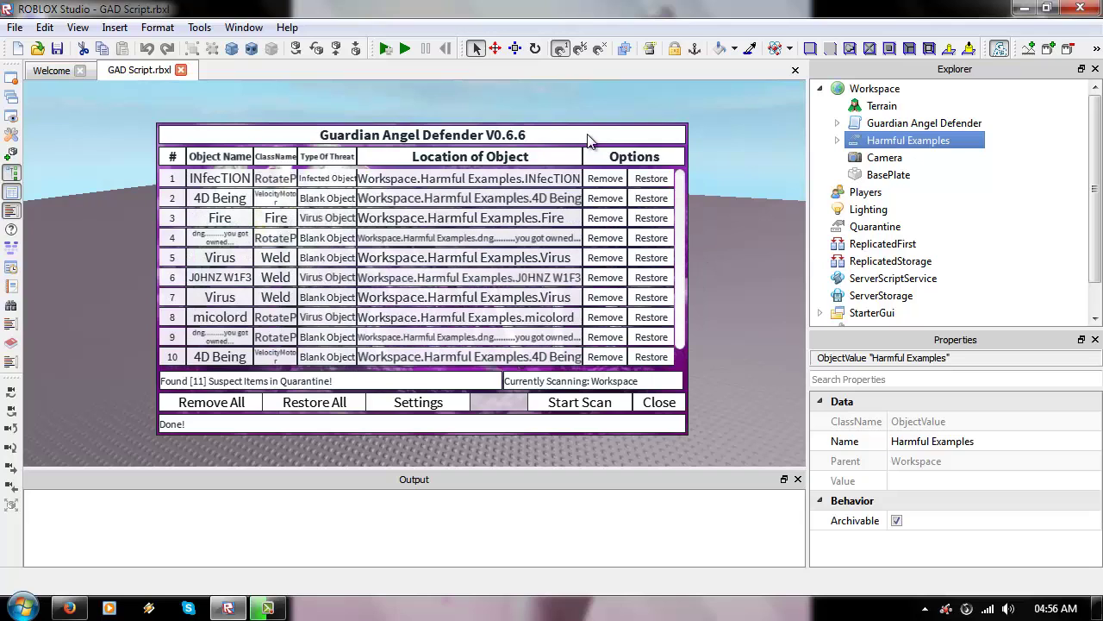
left_click_drag(593, 140, 562, 126)
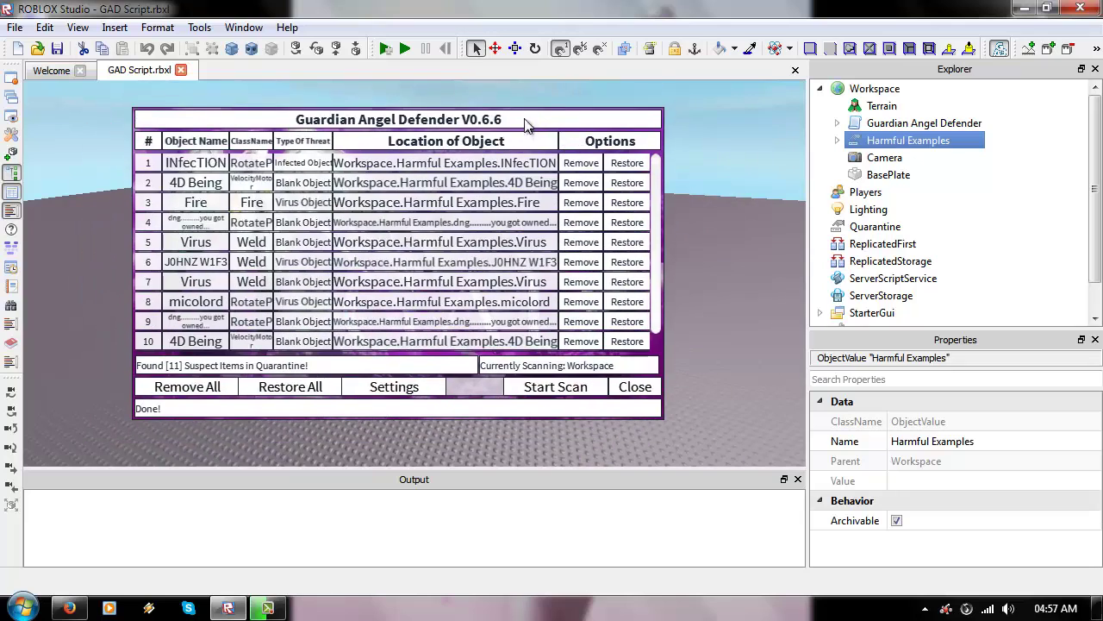
left_click_drag(526, 125, 551, 133)
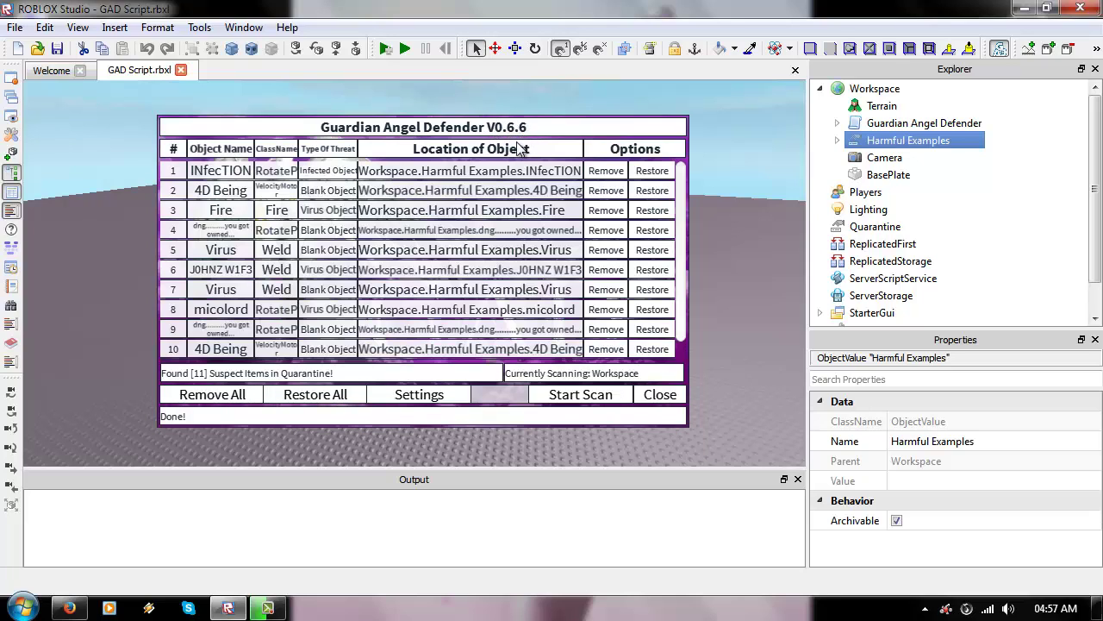
Step: View the free Guardian Angel Defender V0.6.51 catalog page, showing 102 installs, in Firefox
left_click(69, 608)
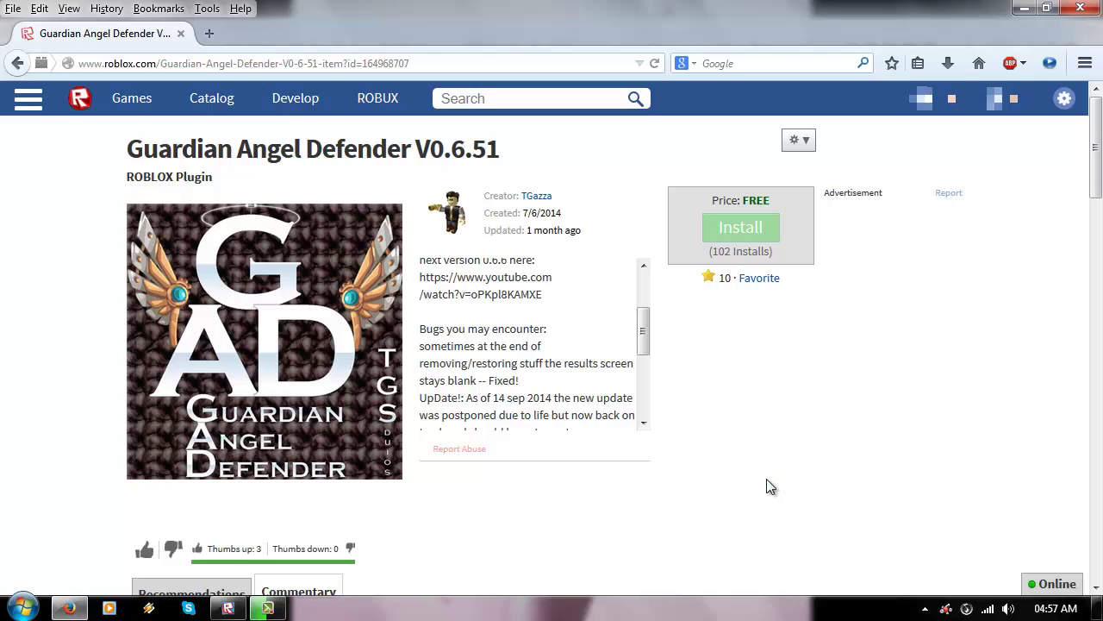
Step: Back in Studio, check Manage Plugins, which lists V0.6.51 inactive, then close that tab
left_click(228, 607)
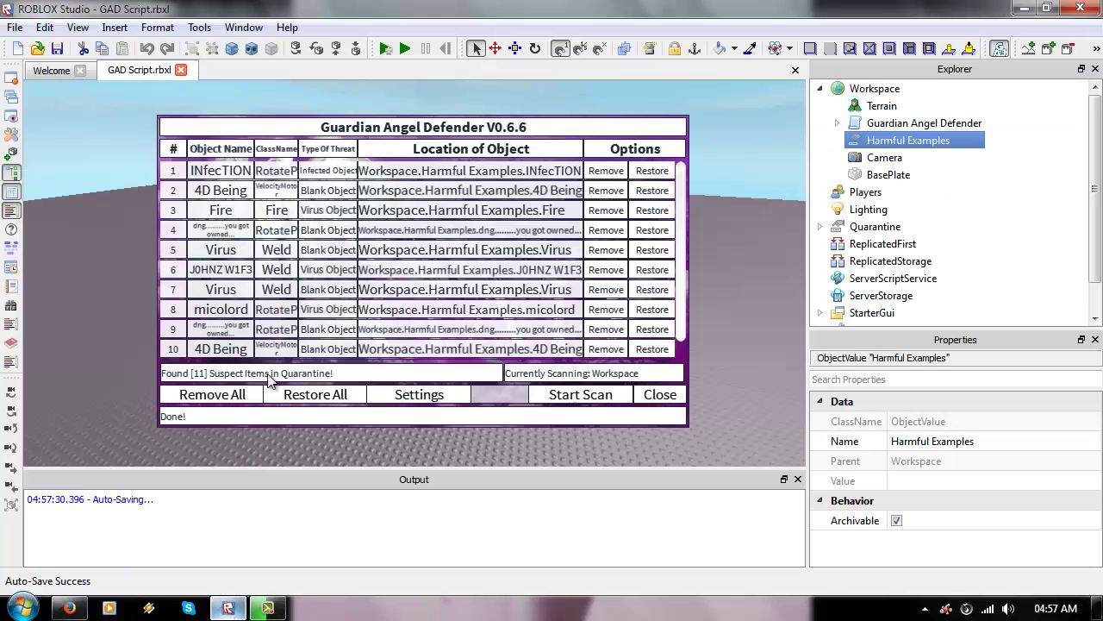
left_click(199, 27)
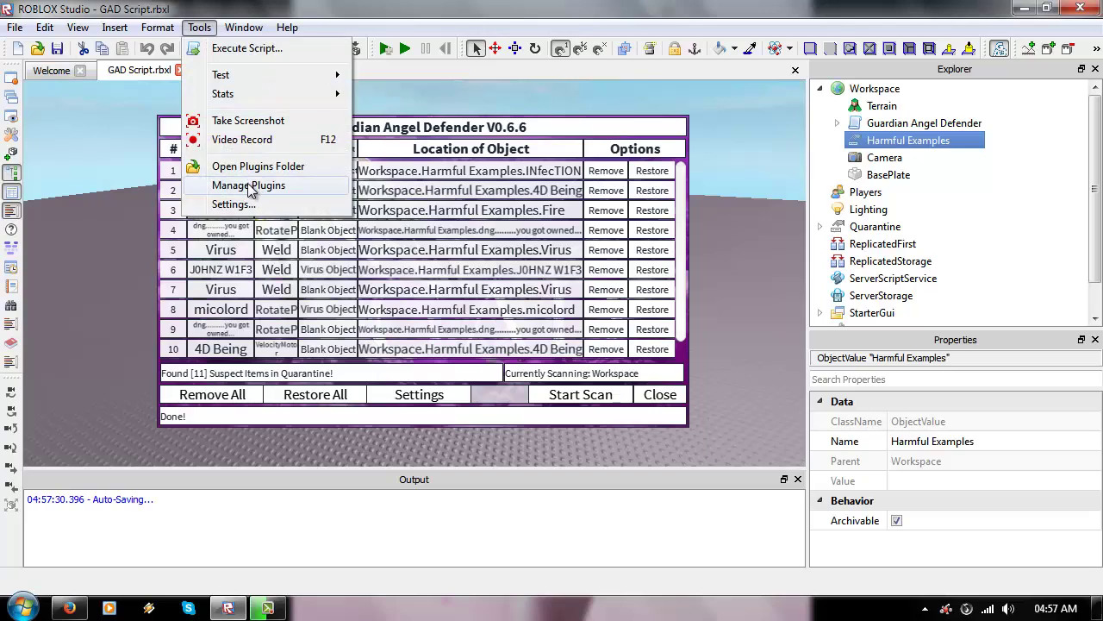
left_click(248, 186)
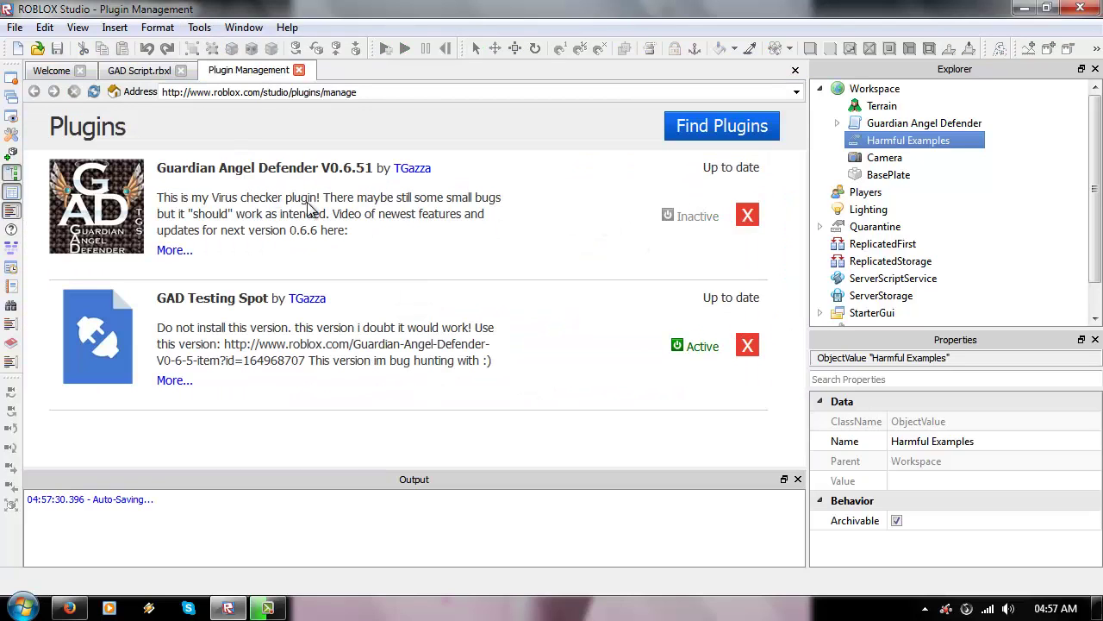
left_click(794, 70)
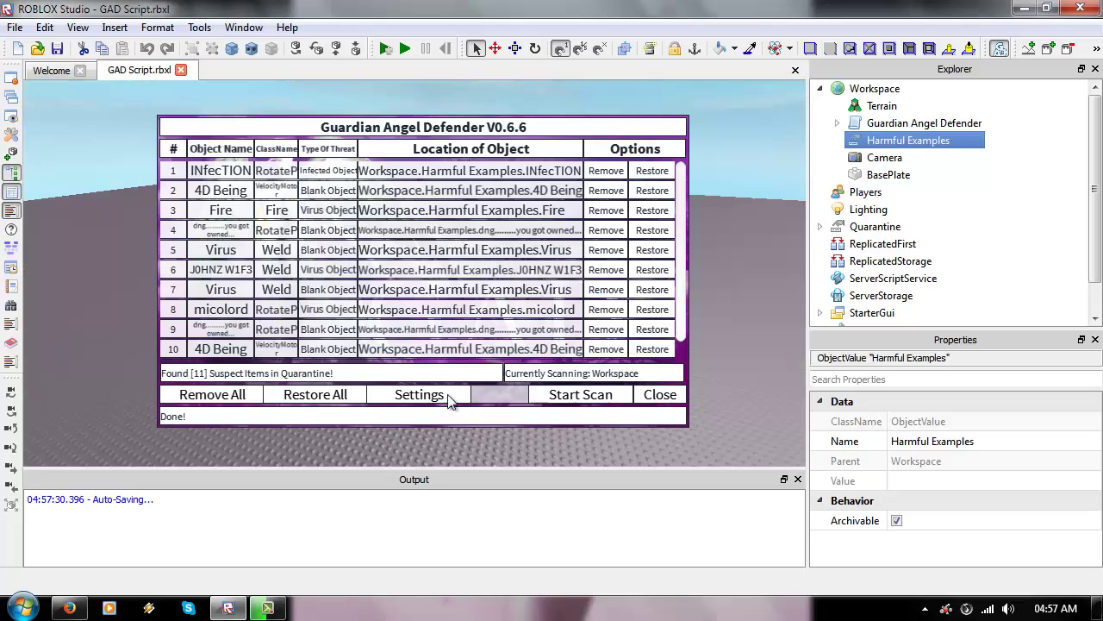